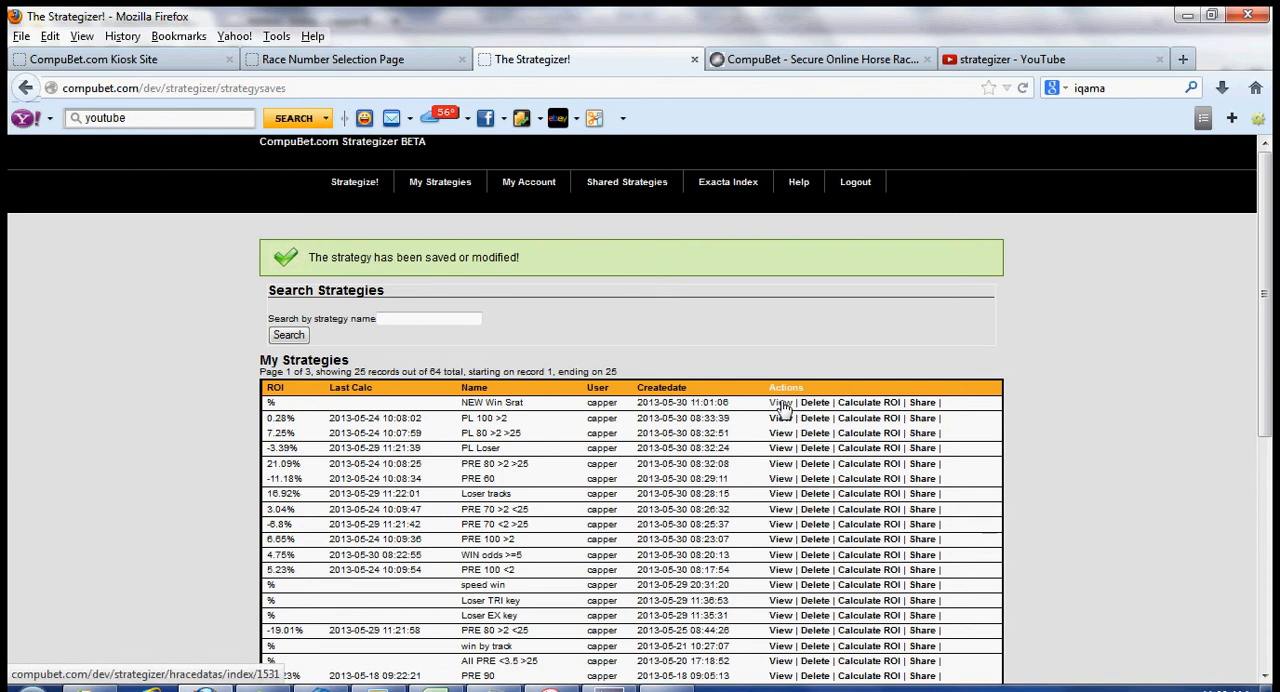
Step: Open the saved strategy NEW Win Srat and run it without generating bets
left_click(781, 407)
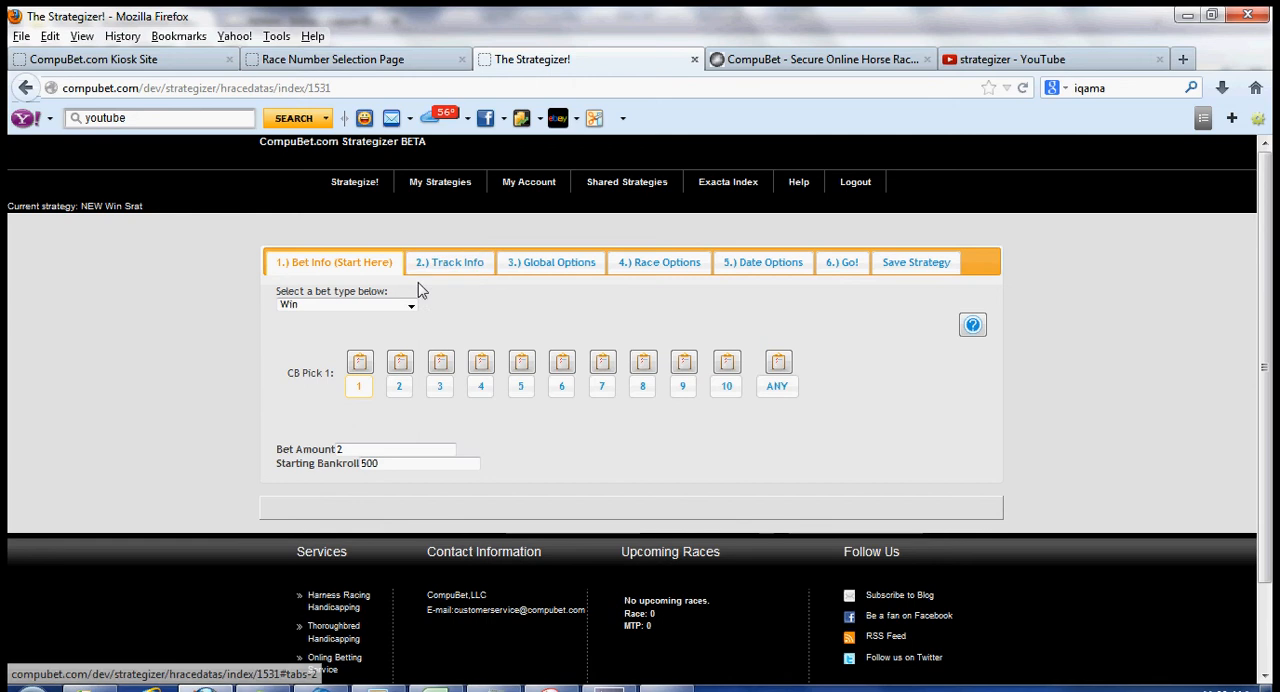
left_click(831, 268)
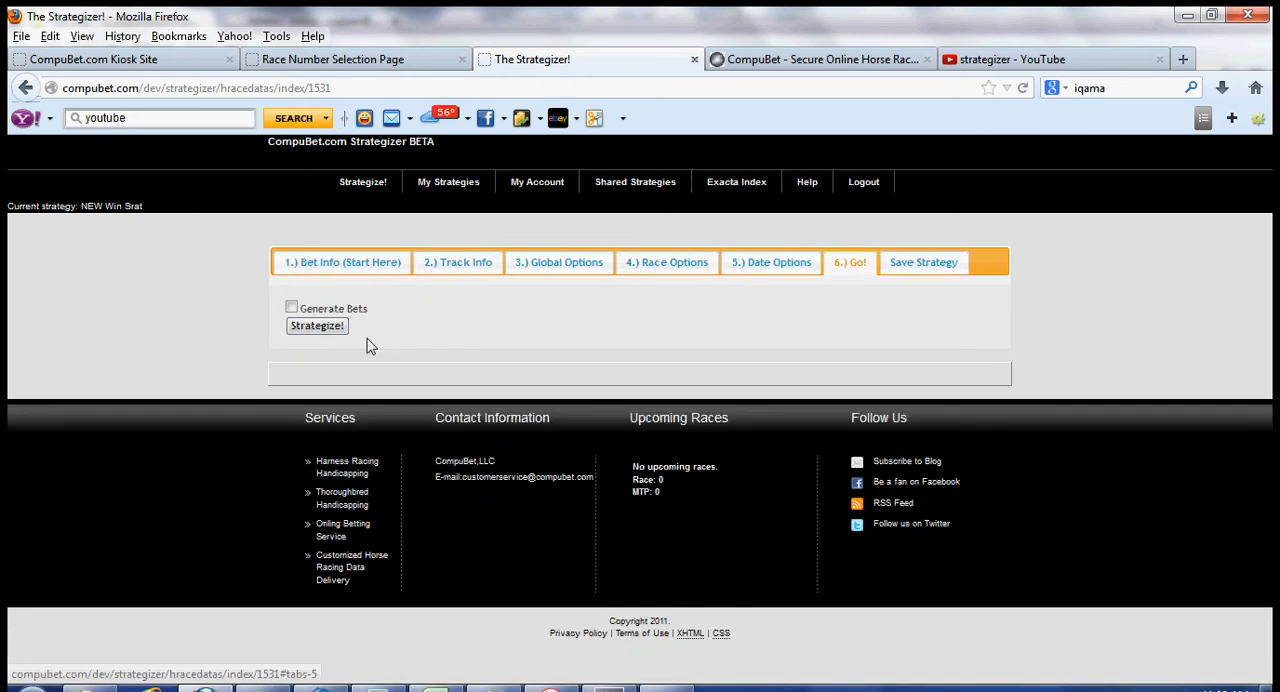
left_click(316, 326)
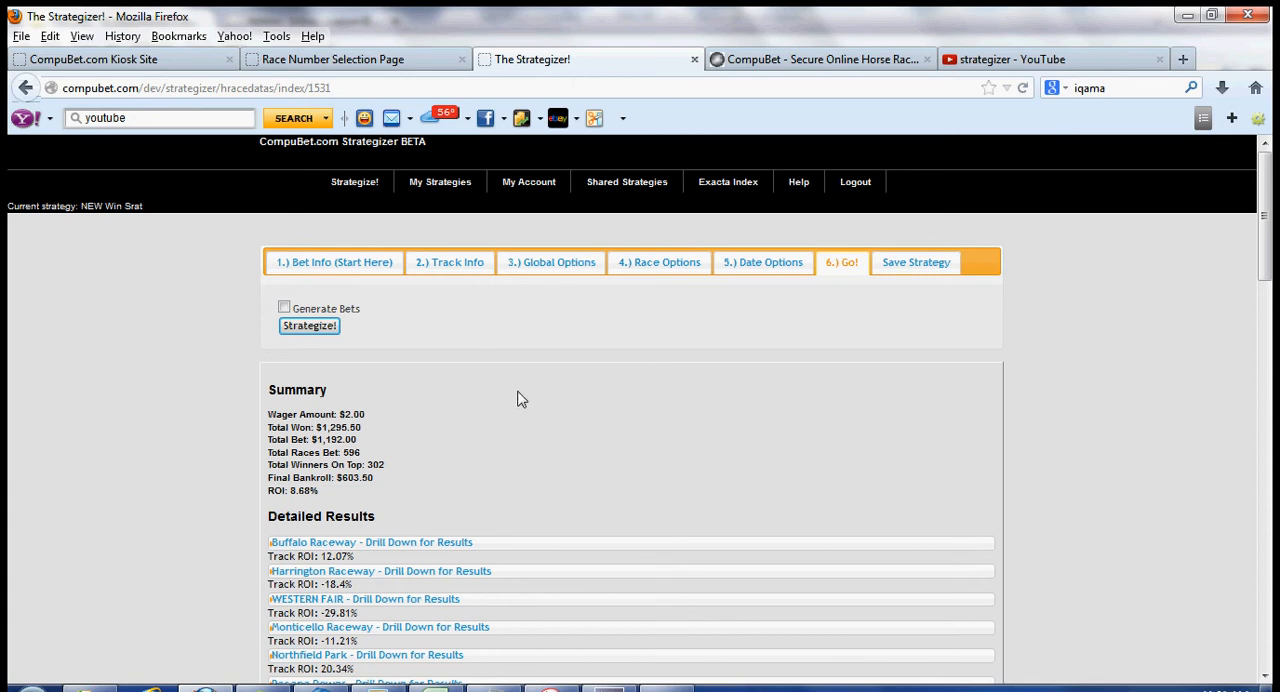
Step: Change the bet type to Exacta and choose 2 and 3 for CB Pick 2
left_click(345, 268)
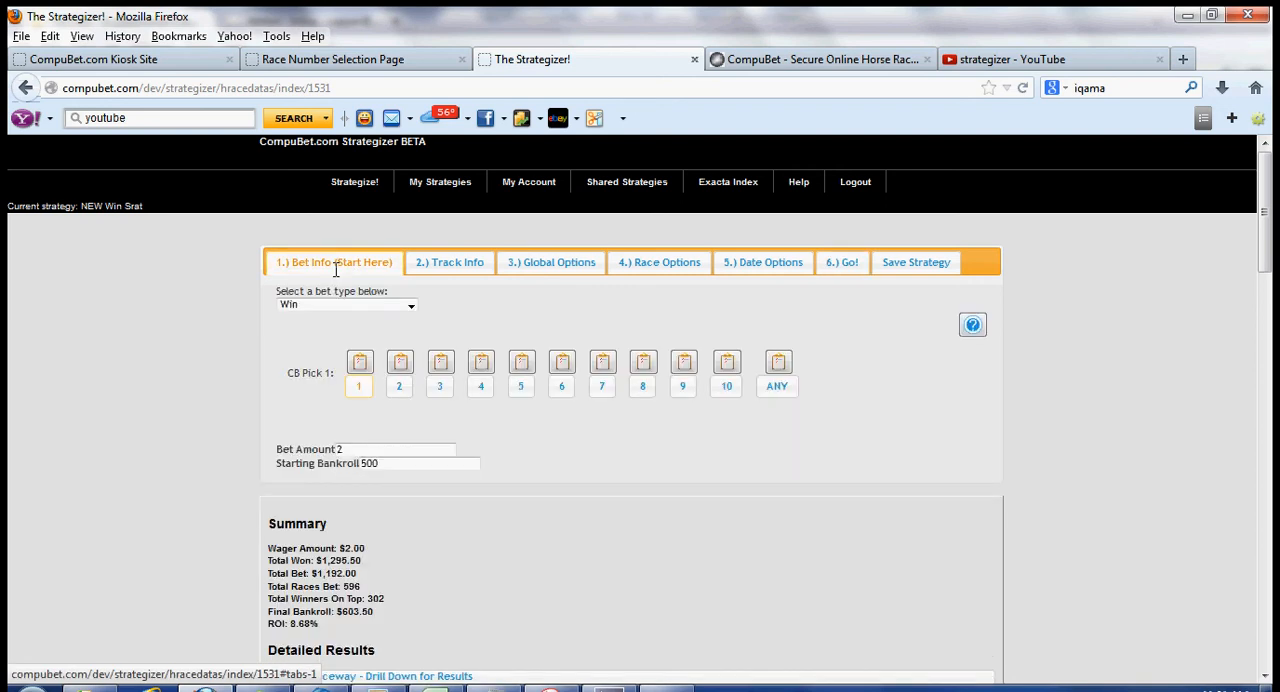
left_click(411, 307)
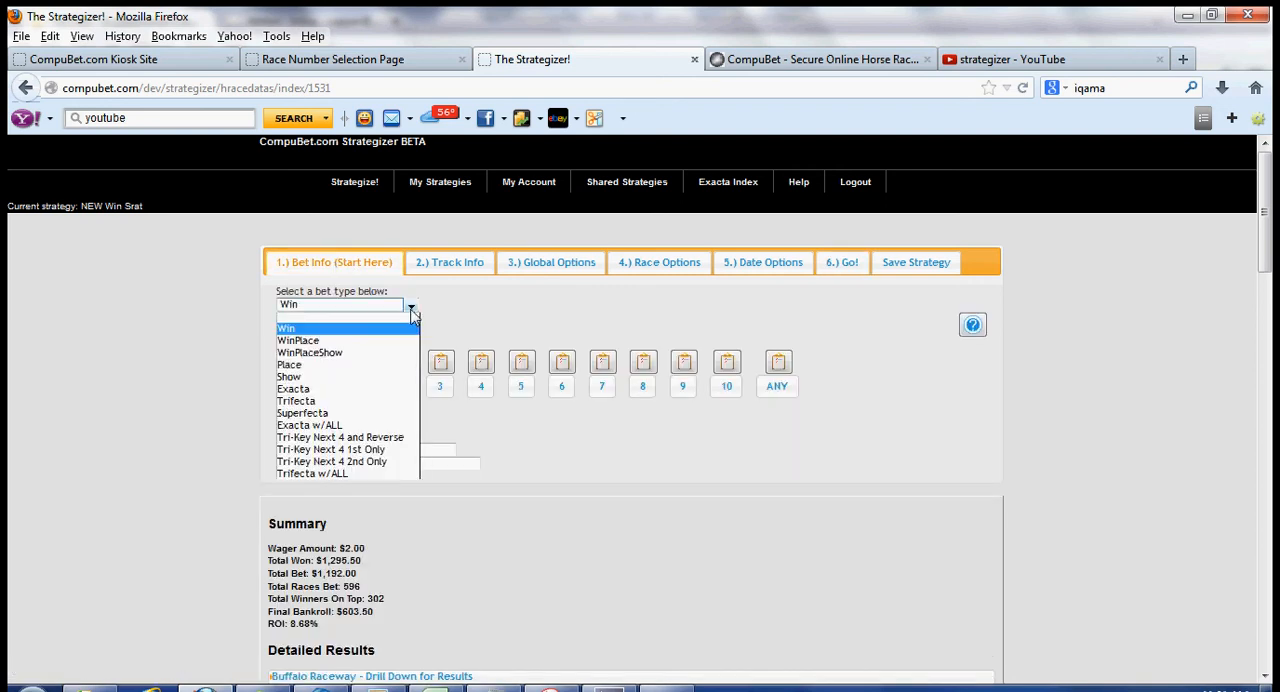
left_click(316, 390)
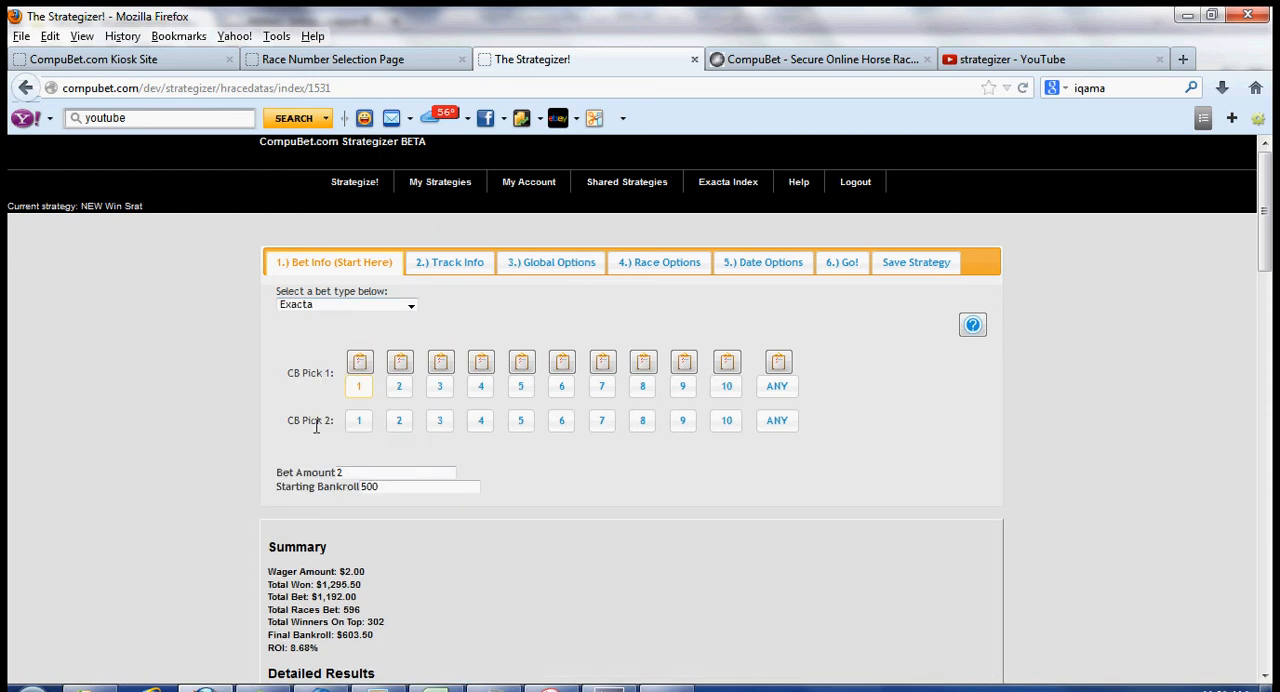
left_click(642, 420)
left_click(400, 423)
left_click(444, 423)
Step: Examine the horse criteria for picks 2, 3 and 4, including the points spread operators, leaving the criteria off
left_click(402, 364)
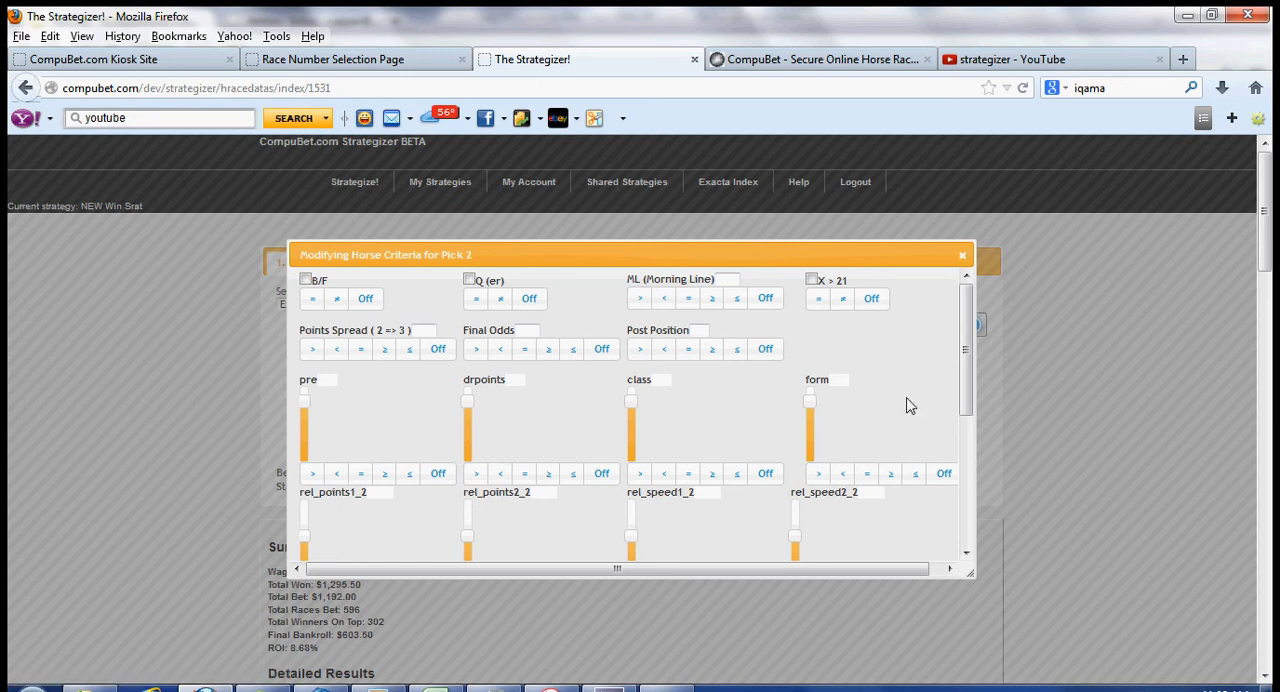
left_click(962, 258)
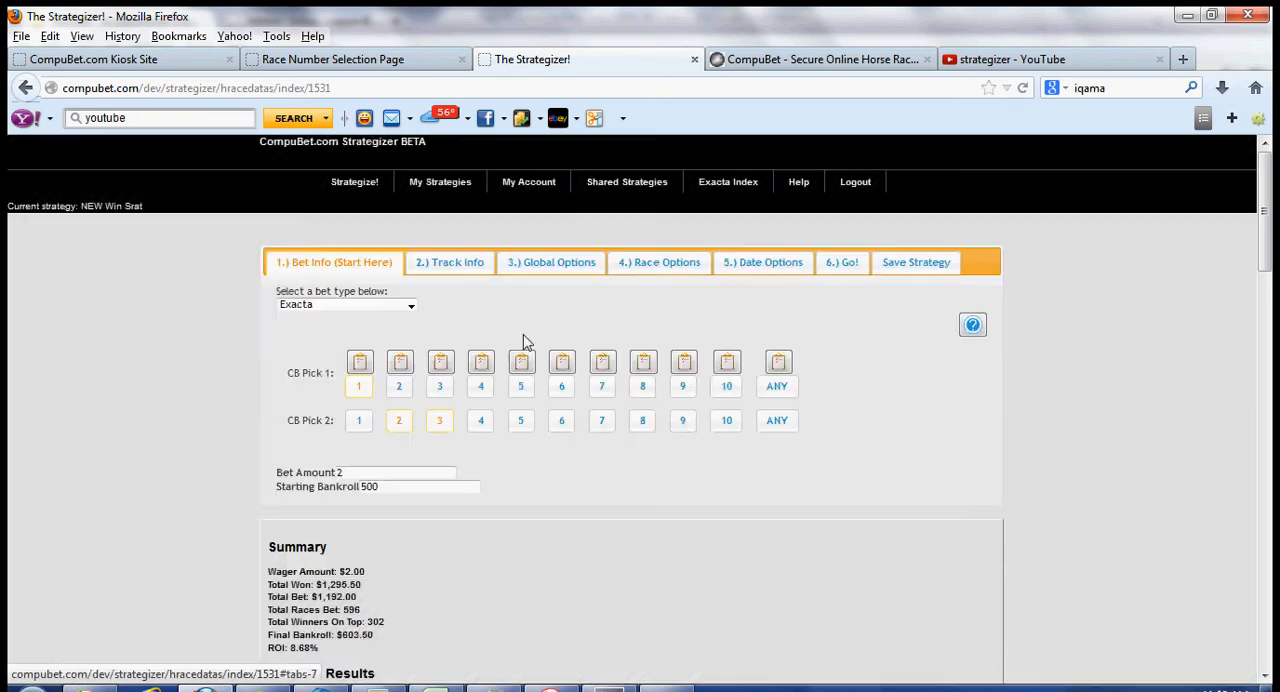
left_click(445, 366)
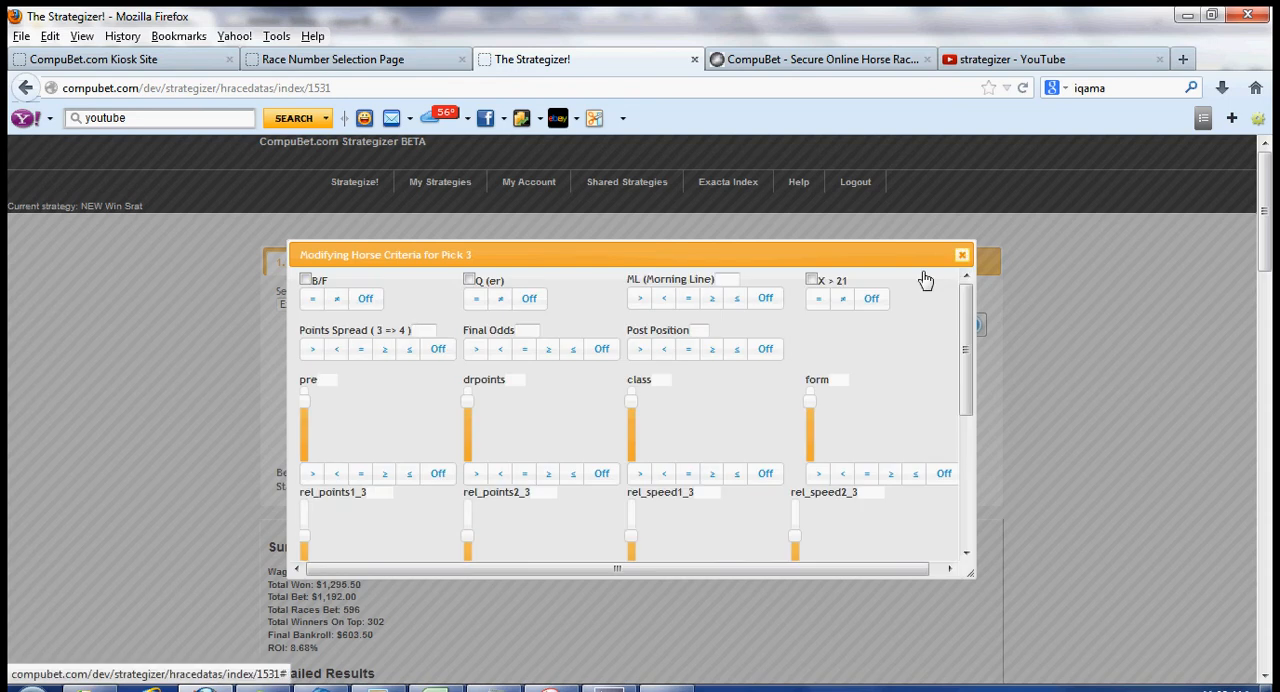
left_click(962, 258)
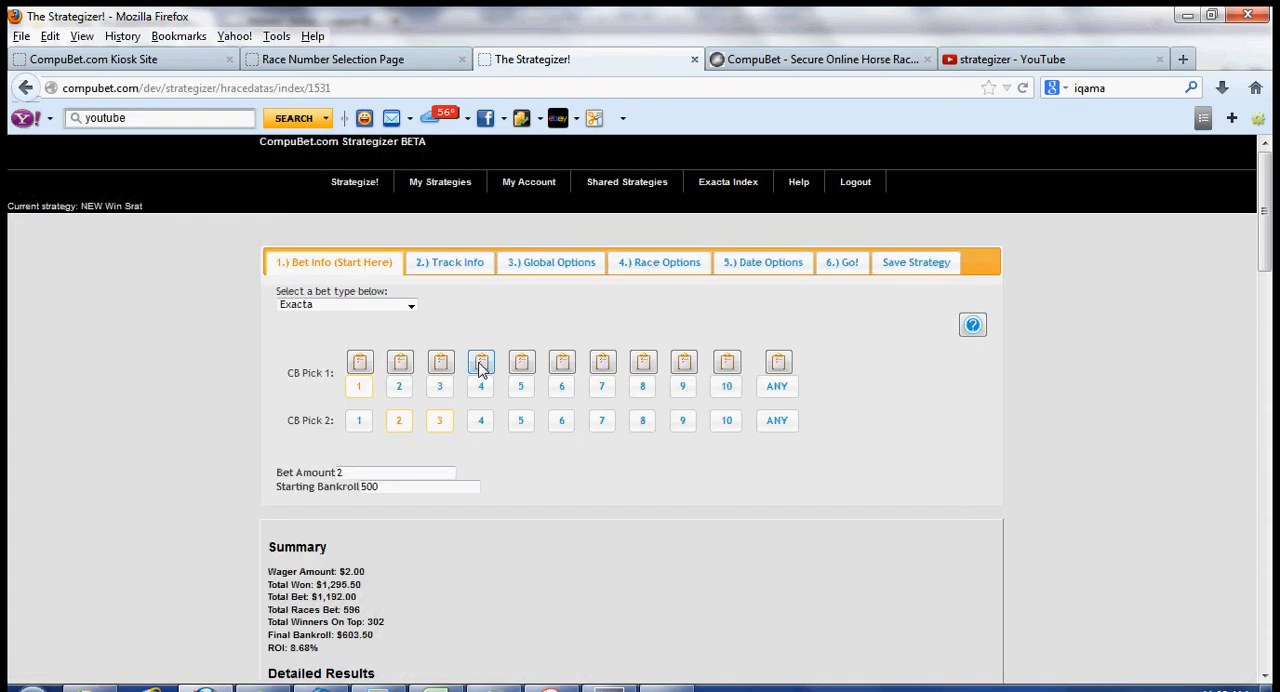
left_click(482, 365)
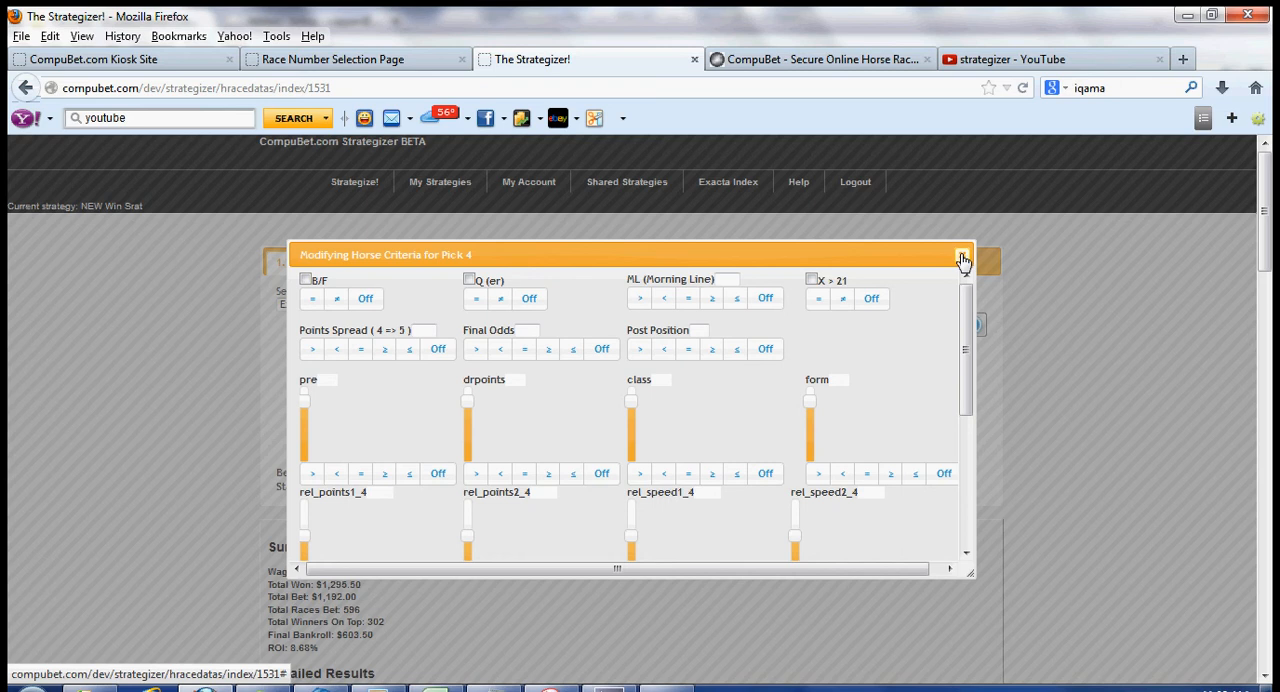
left_click(962, 260)
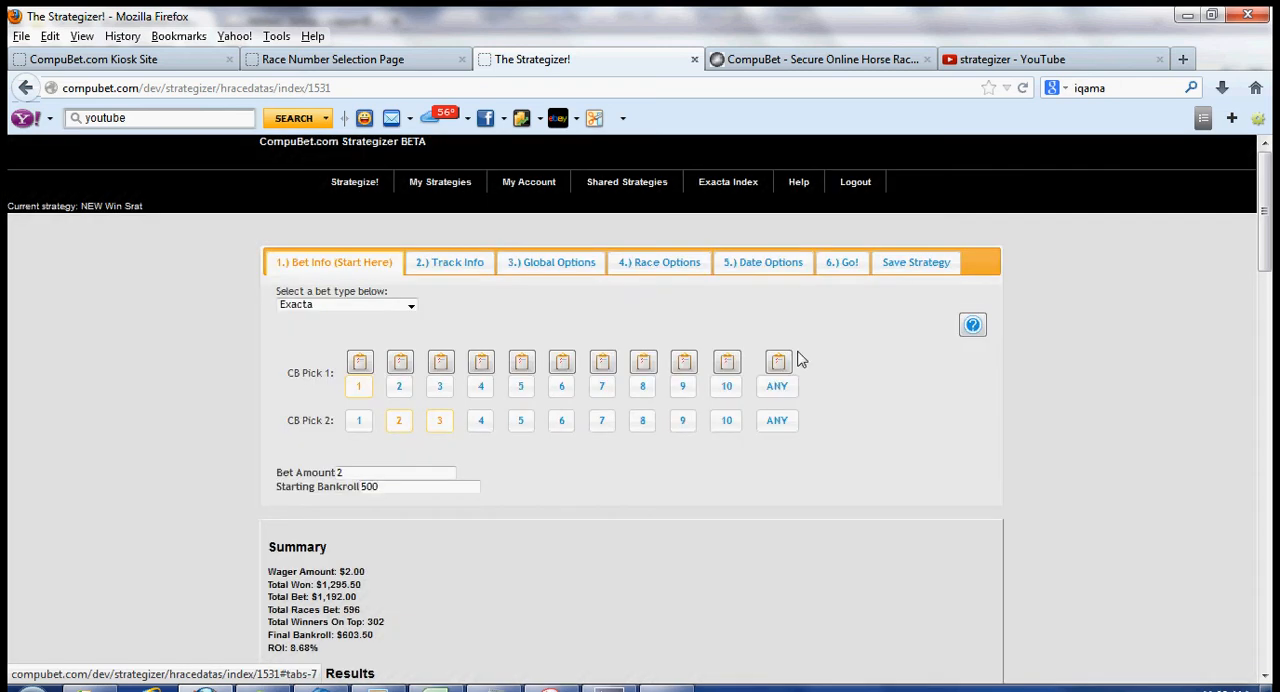
left_click(441, 364)
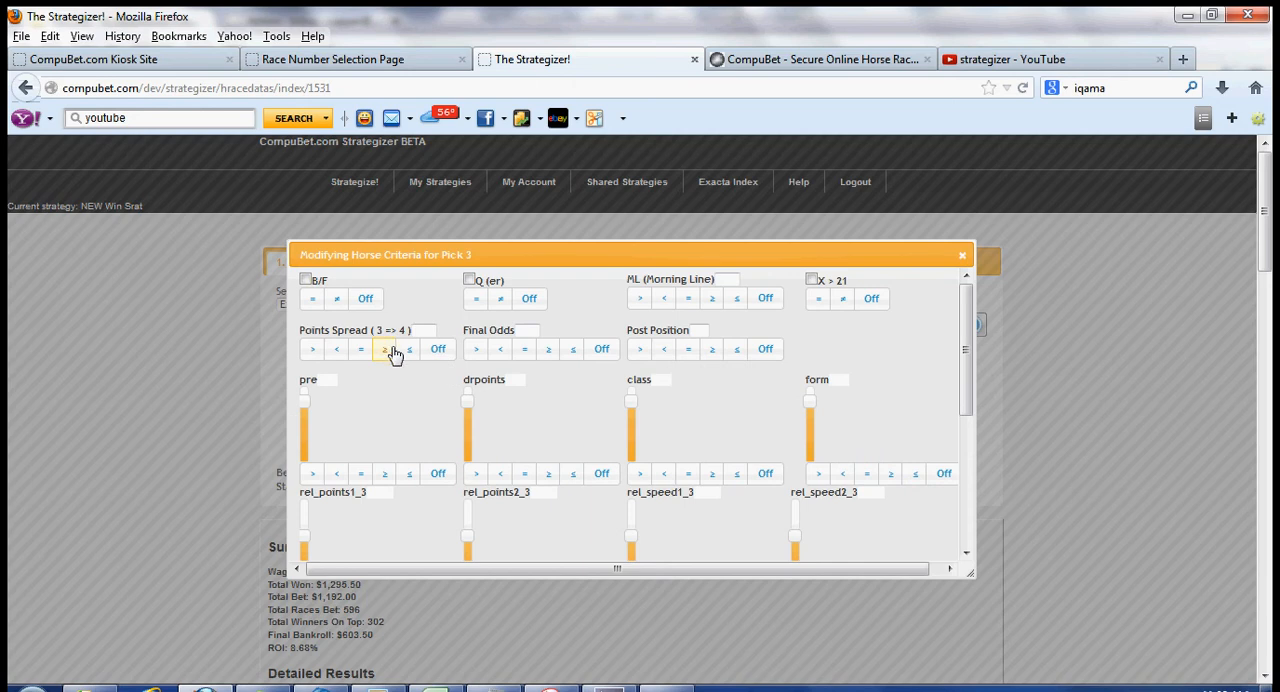
left_click(441, 355)
left_click(962, 256)
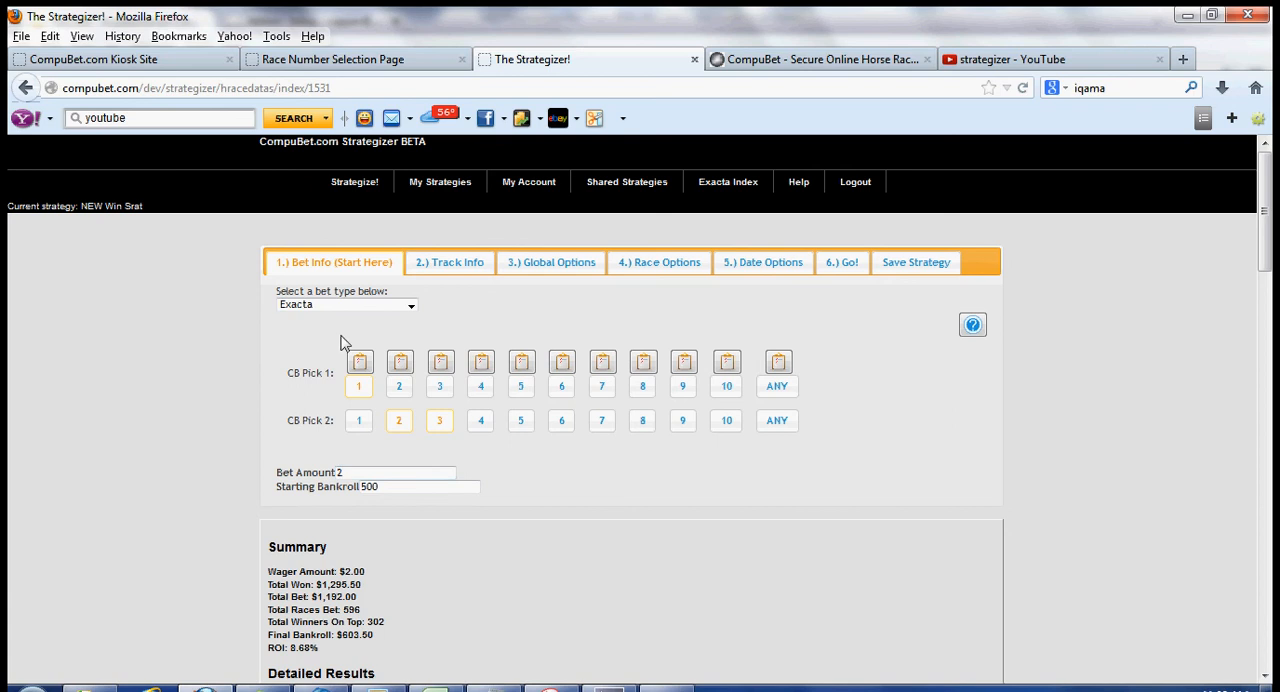
Step: Run the Exacta strategy with the existing bet amount and without generating bets
left_click_drag(342, 472, 333, 477)
left_click(469, 446)
left_click(846, 268)
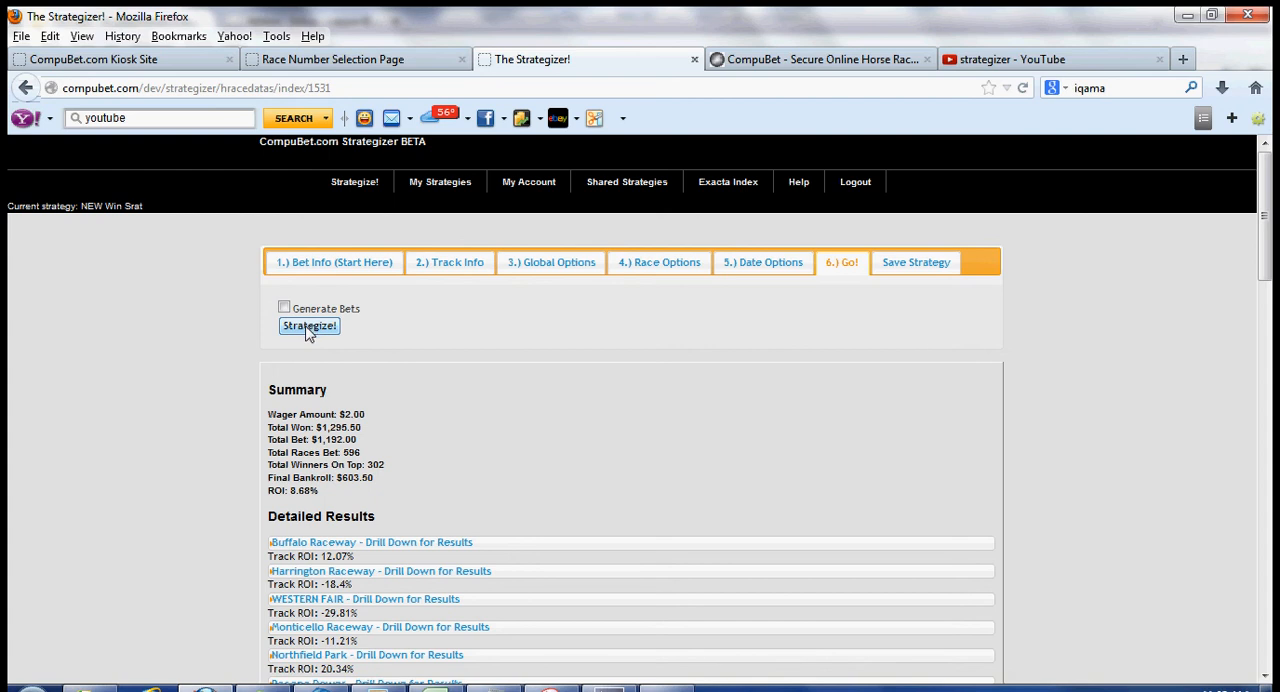
left_click(309, 328)
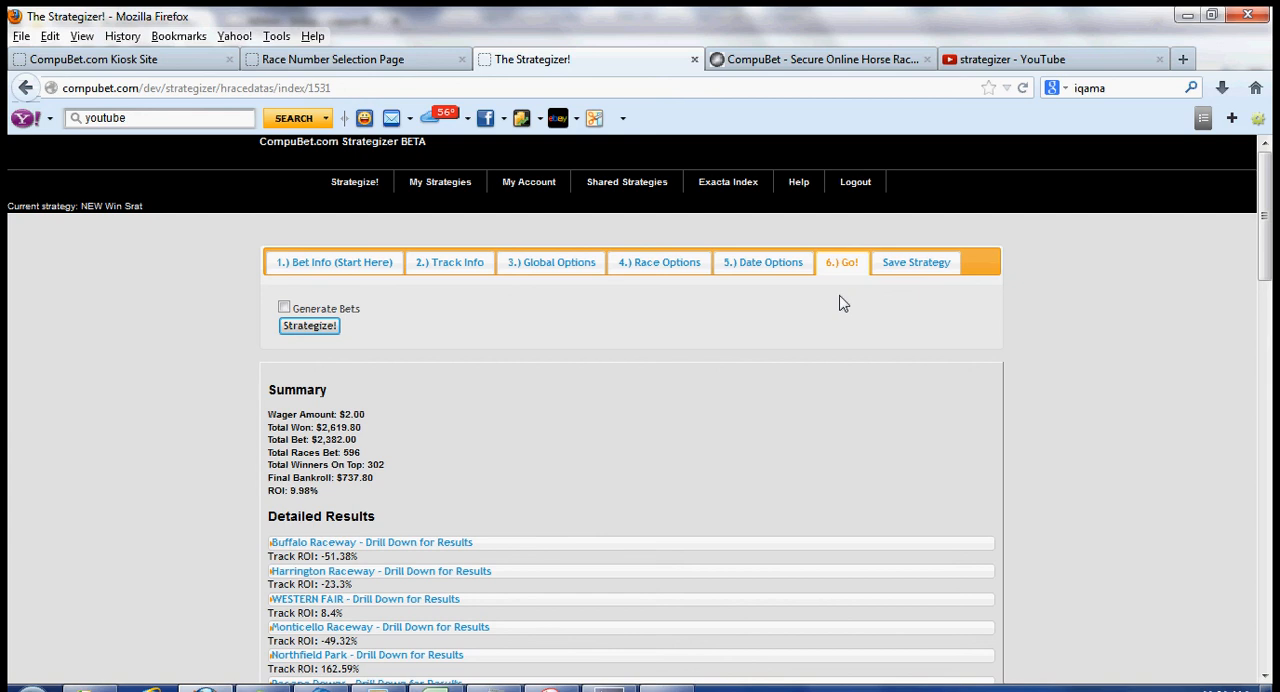
Step: Save the Exacta setup as a new strategy named "NEW EX Strat"
left_click(908, 268)
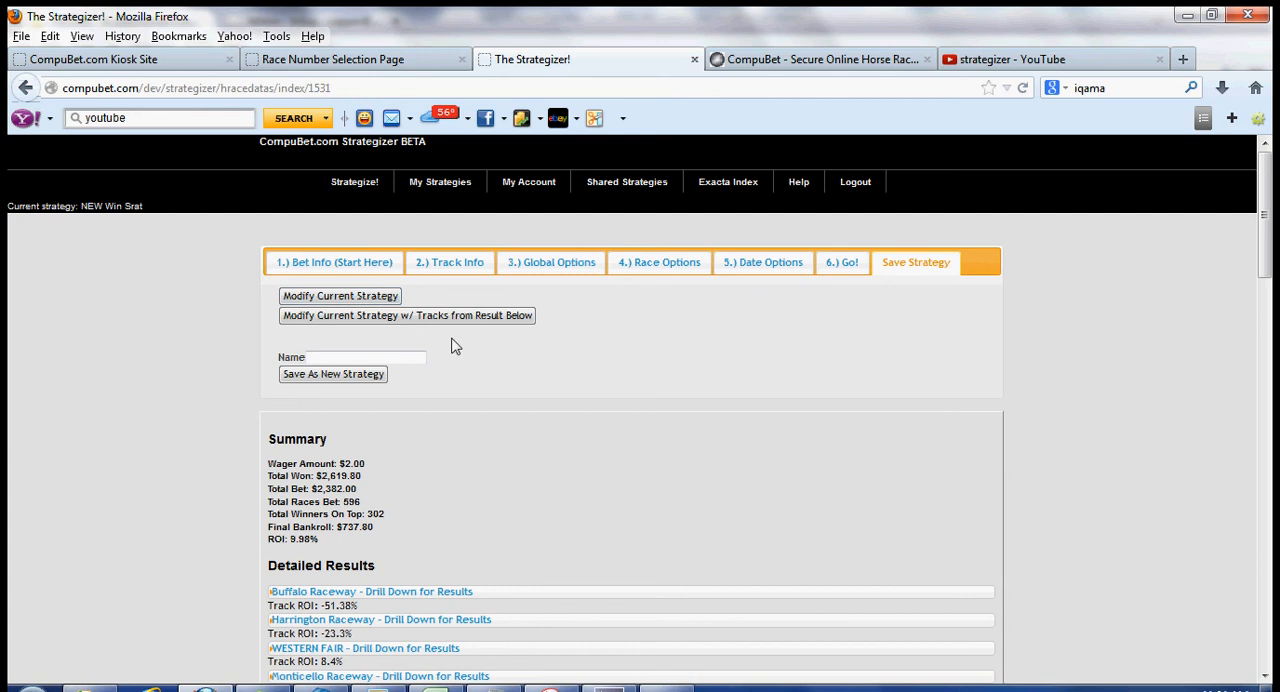
left_click(371, 356)
type("N")
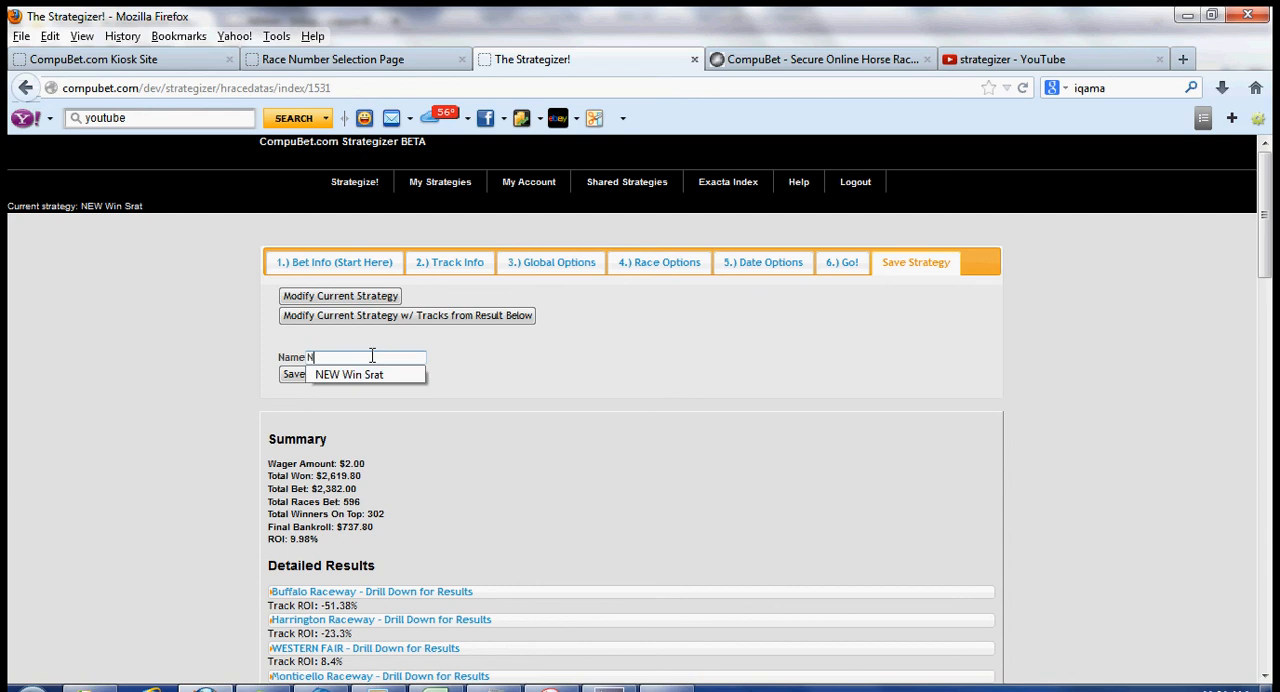
type("EW EX")
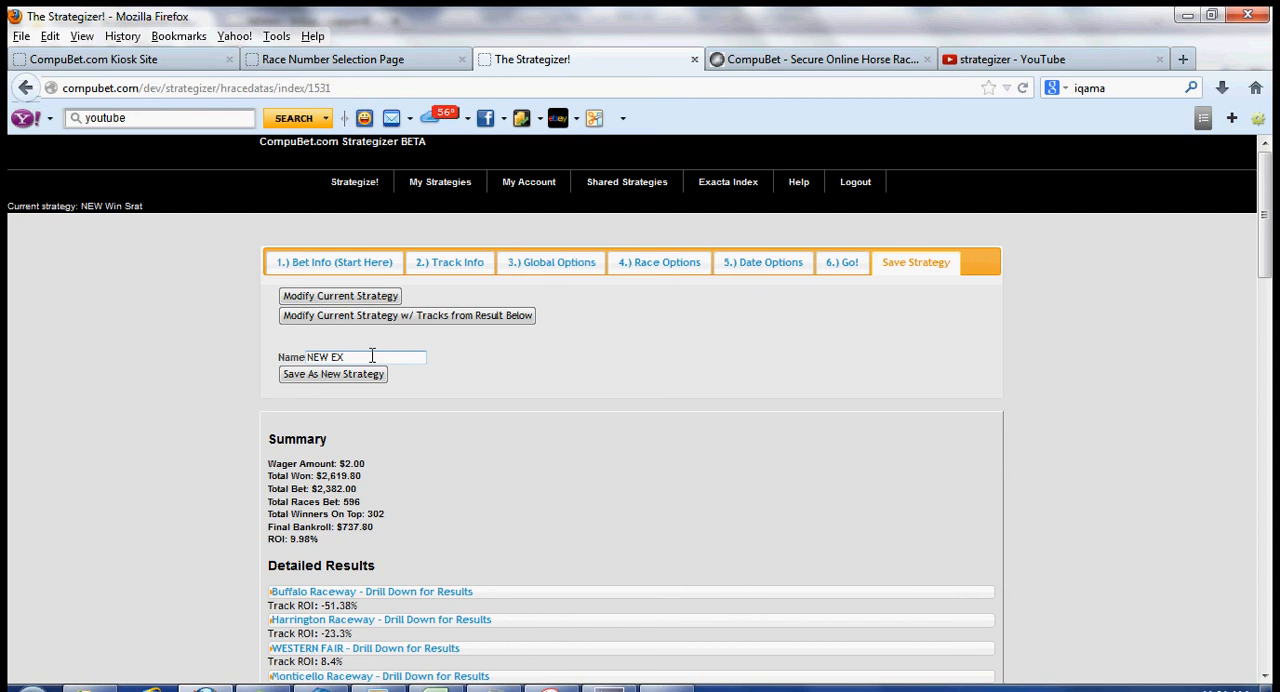
type(" Strat")
left_click(345, 380)
left_click(345, 381)
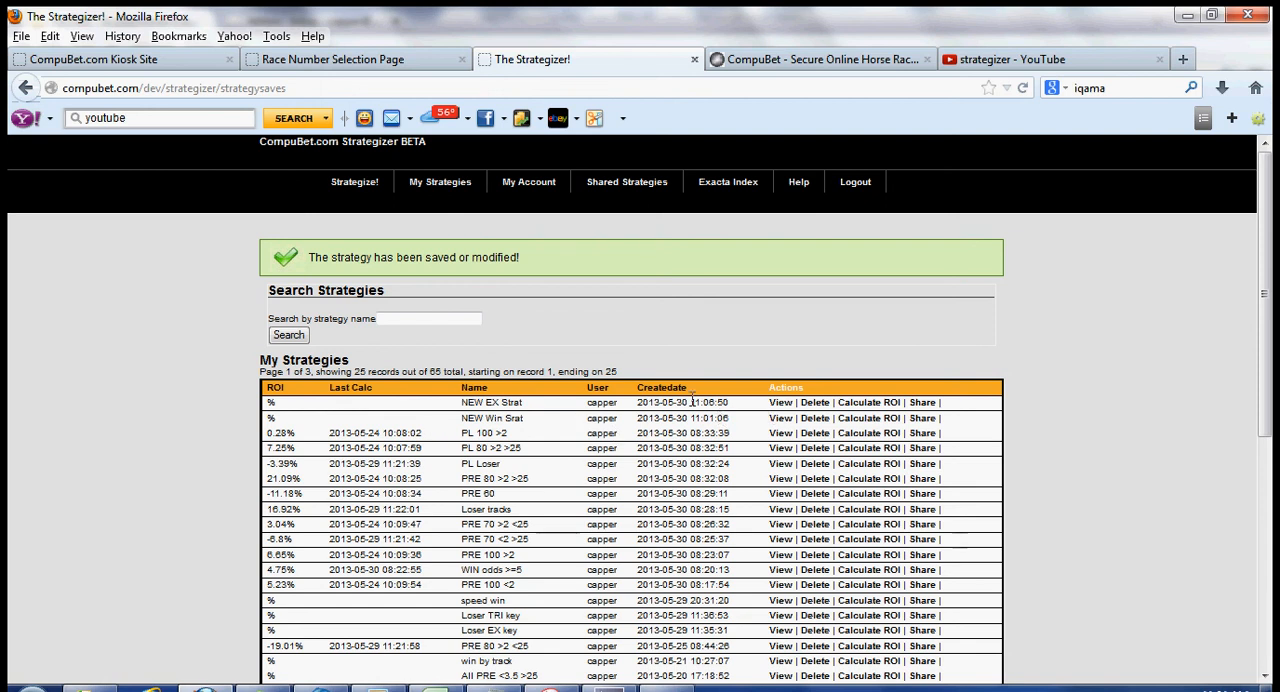
Step: Calculate the ROI of the saved strategies NEW EX Strat and NEW Win Srat
left_click(865, 404)
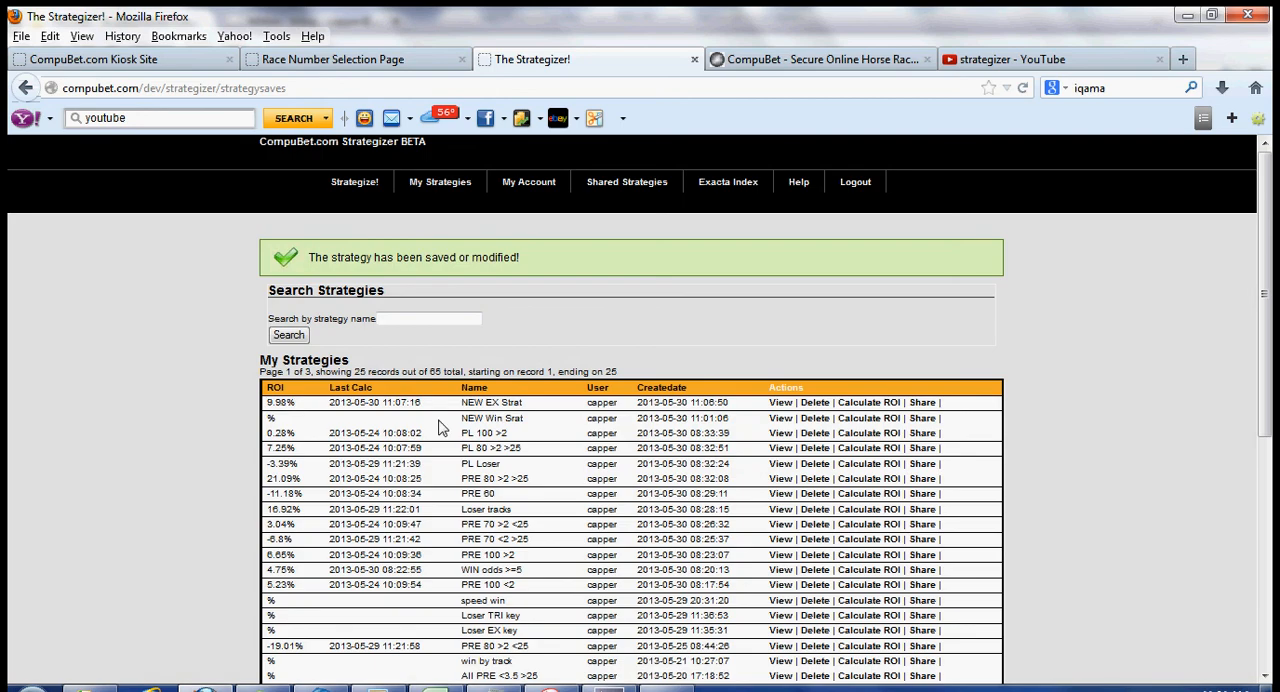
left_click(862, 420)
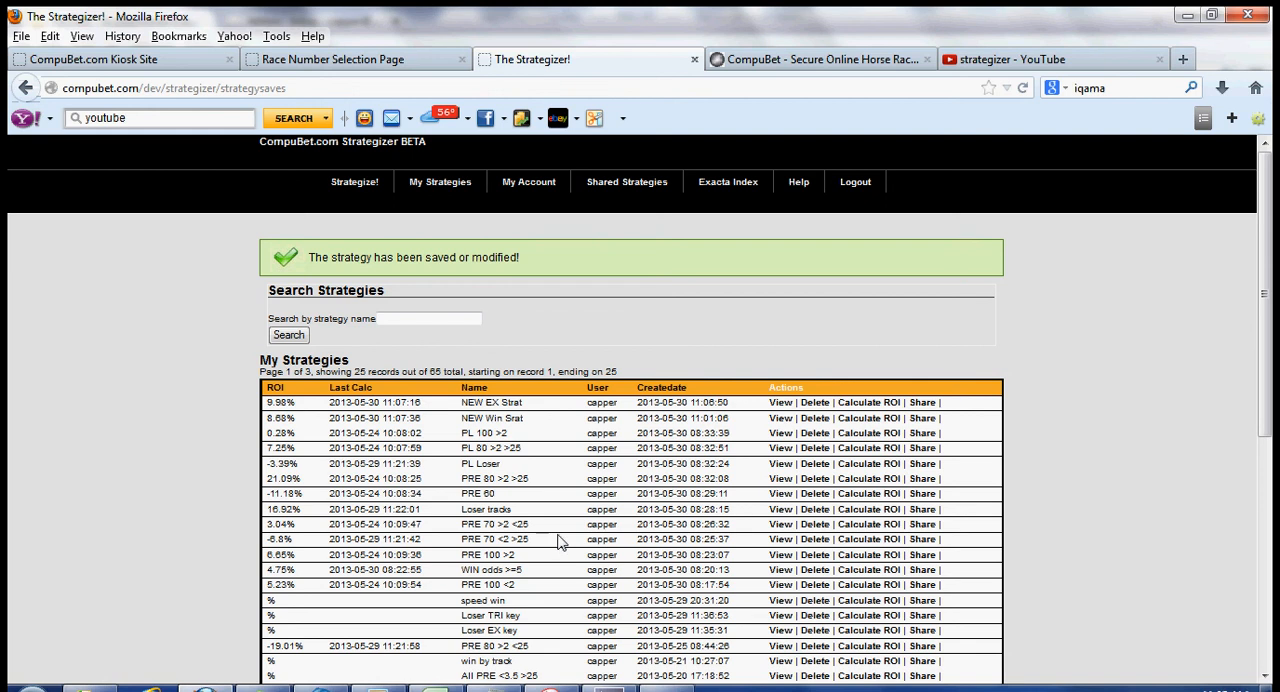
mouse_move(608, 689)
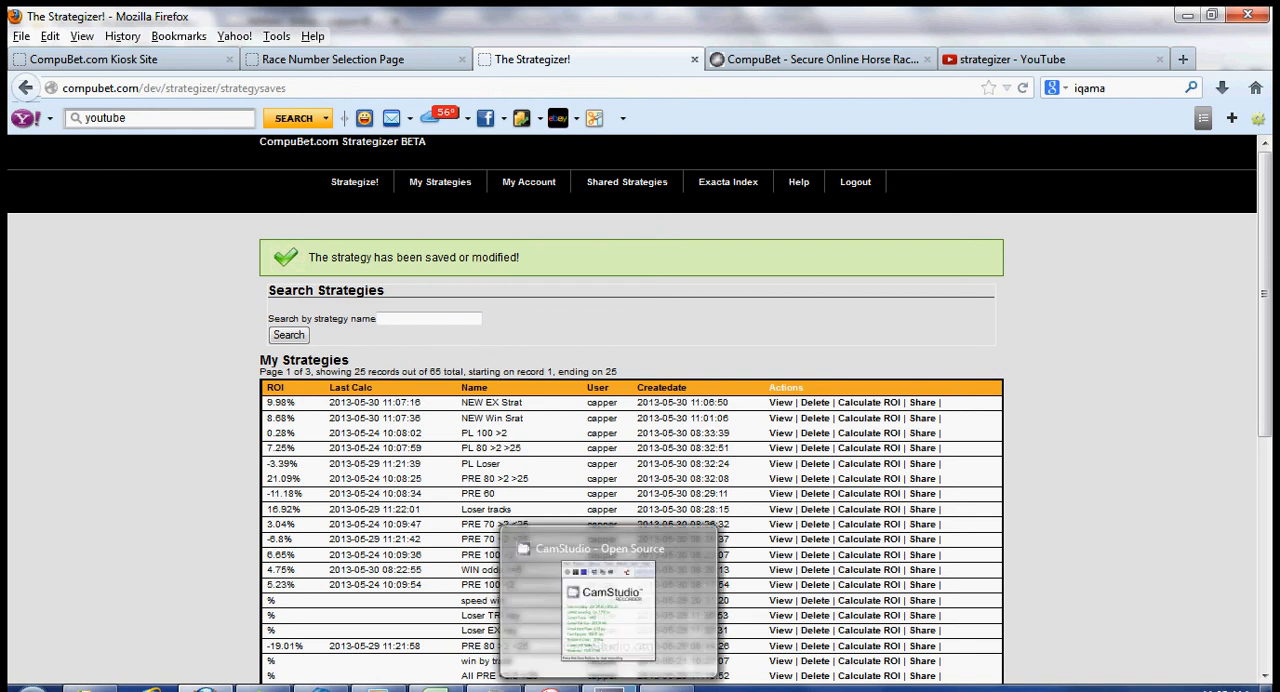